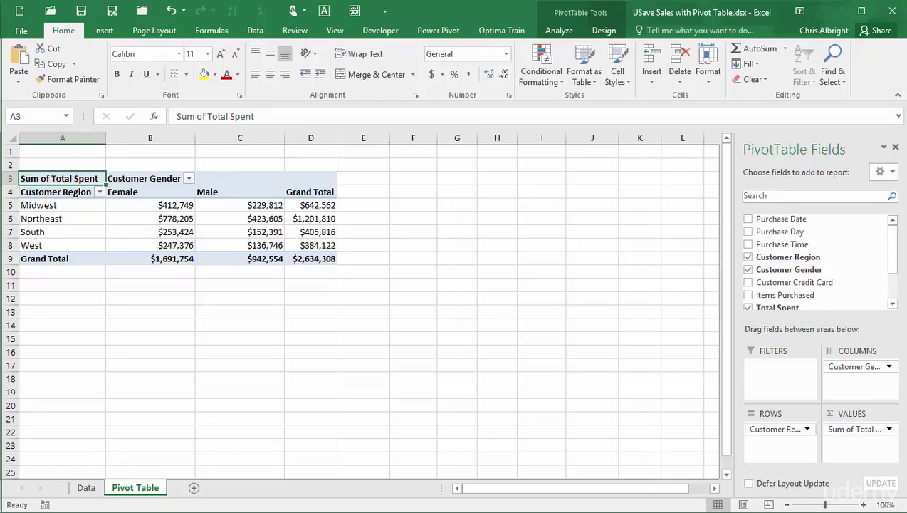
left_click(884, 148)
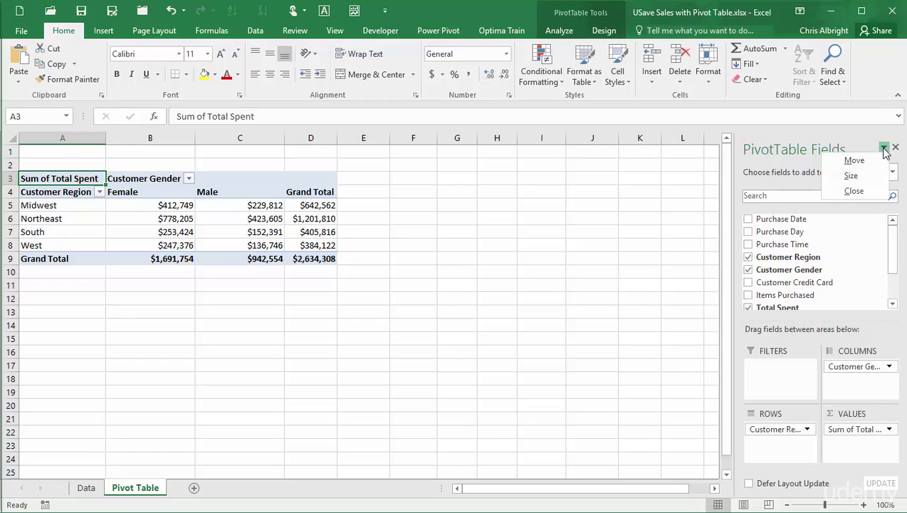
left_click(826, 147)
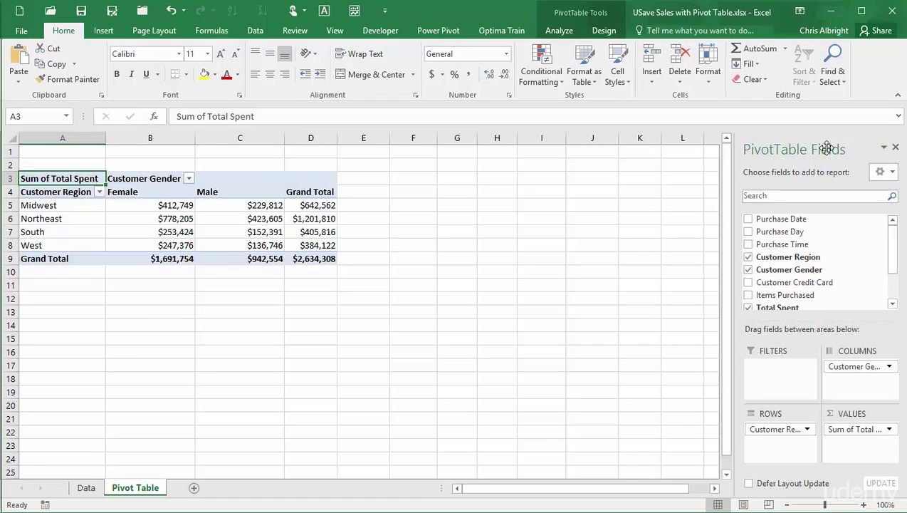
left_click_drag(826, 147, 520, 183)
left_click_drag(659, 336, 719, 436)
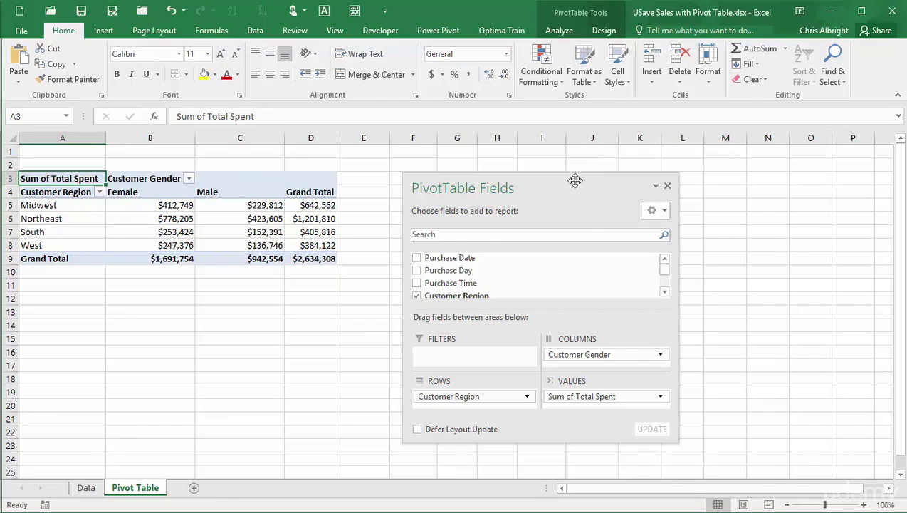
left_click_drag(575, 180, 903, 174)
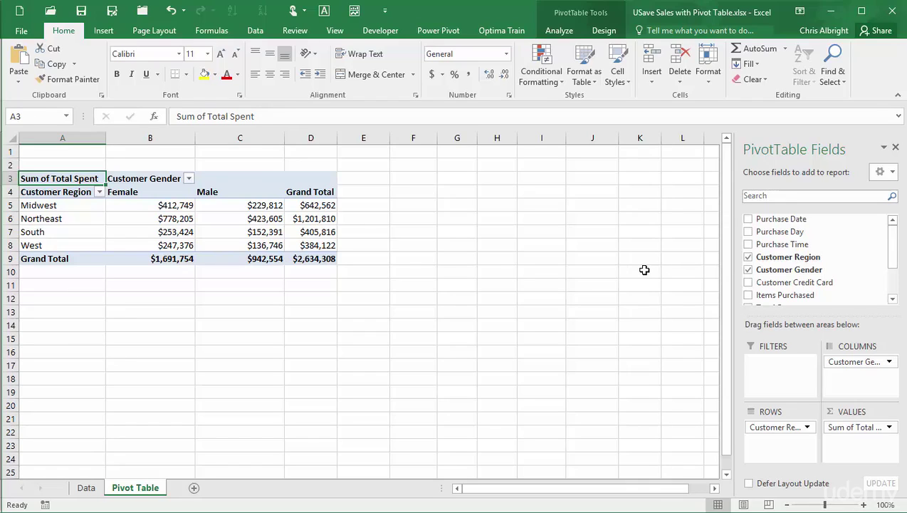
Close the PivotTable Fields pane from its dropdown menu
left_click(885, 152)
left_click(867, 190)
left_click(385, 313)
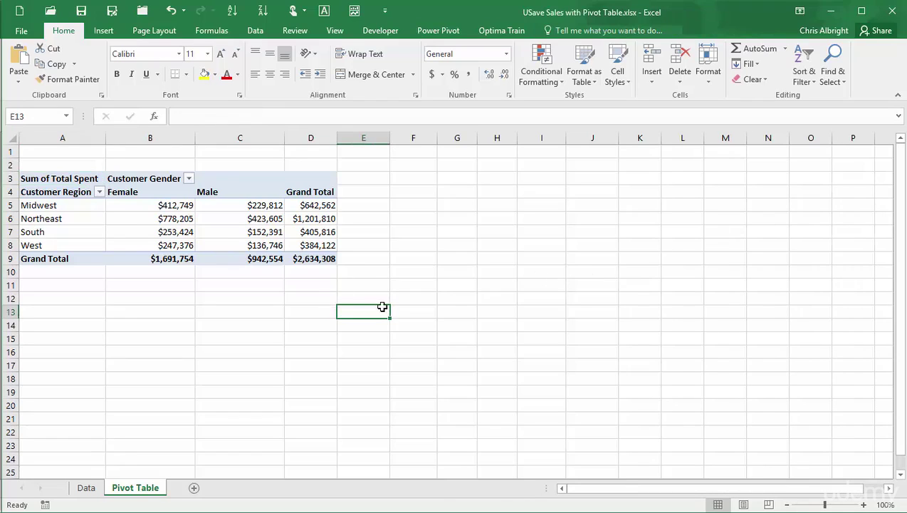
With a pivot table cell selected, reopen the field list from PivotTable Analyze
left_click(255, 230)
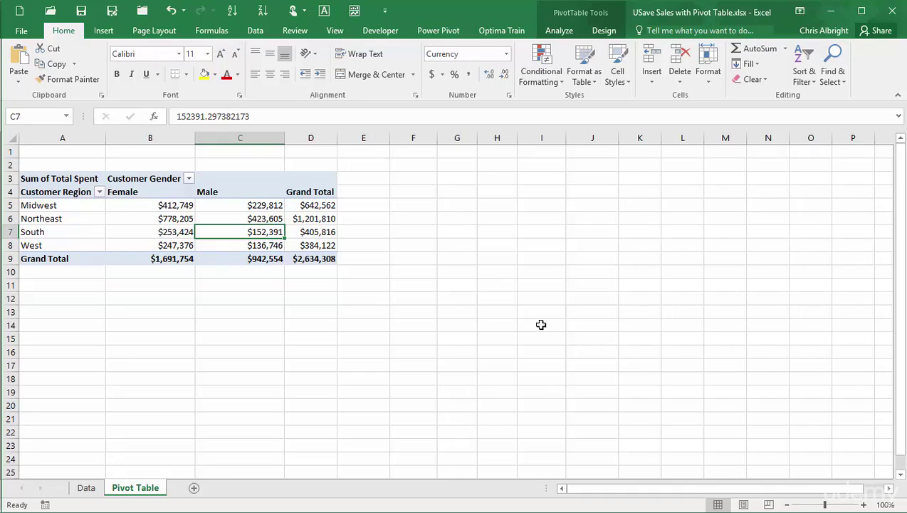
left_click(559, 30)
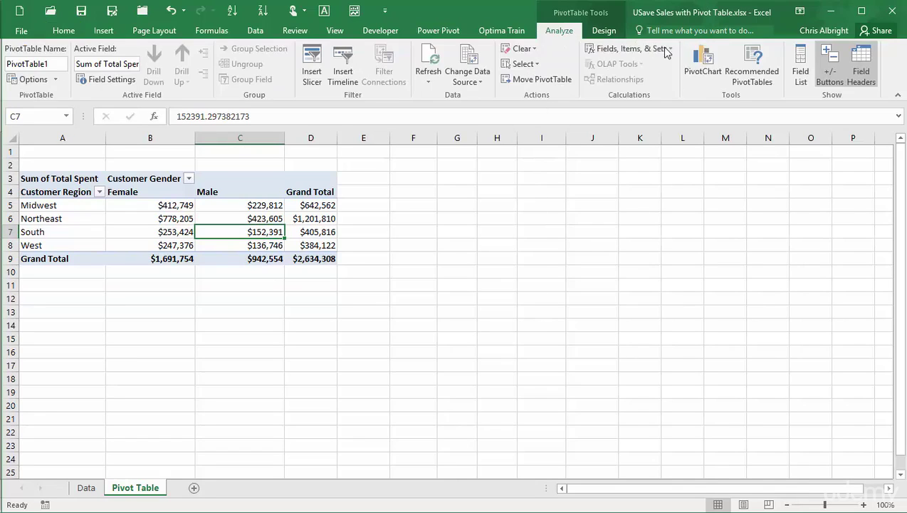
left_click(802, 64)
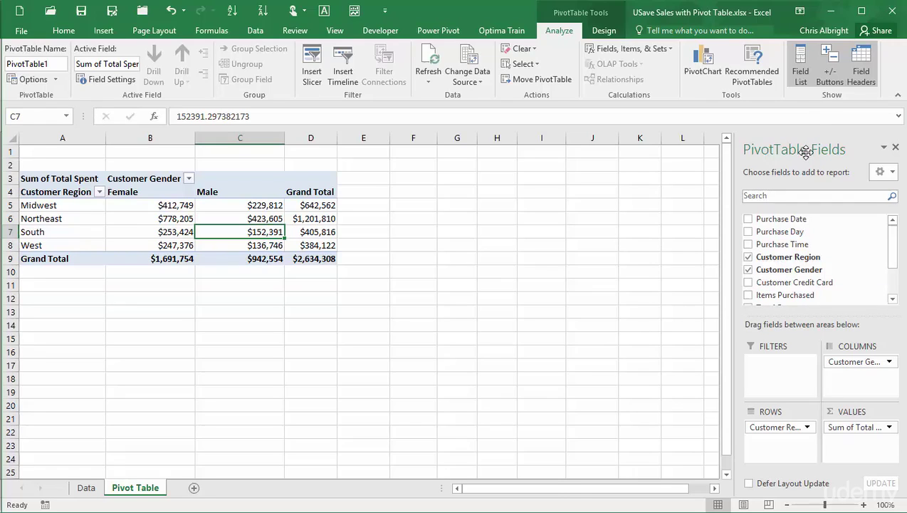
Float the PivotTable Fields pane over the sheet, leaving its layout options unchanged
left_click_drag(805, 151, 522, 166)
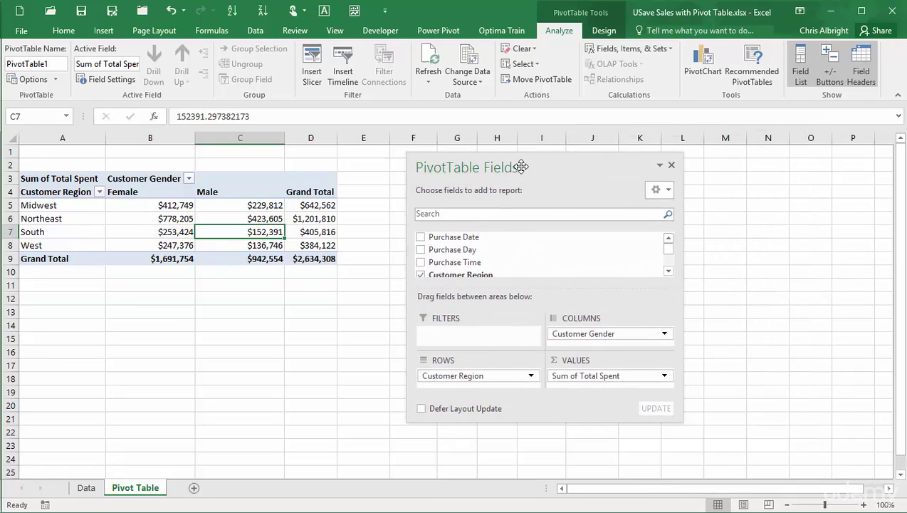
left_click(670, 192)
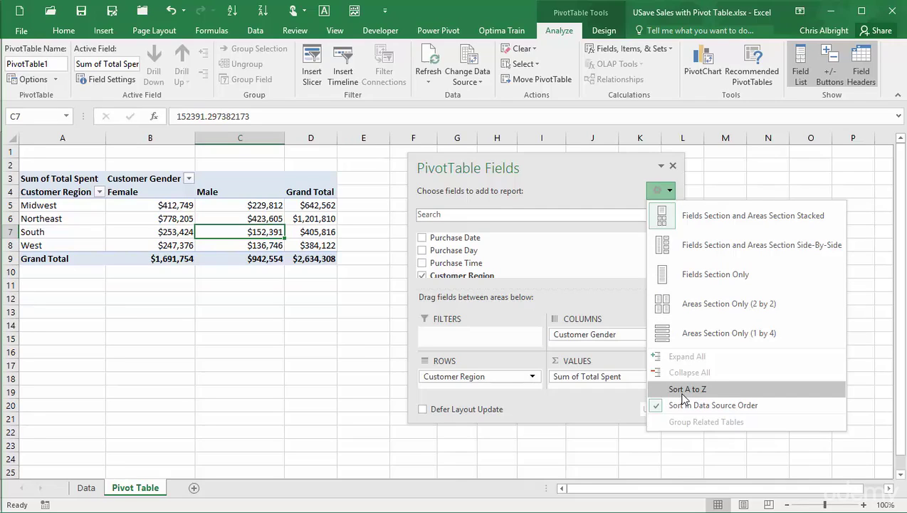
left_click(727, 170)
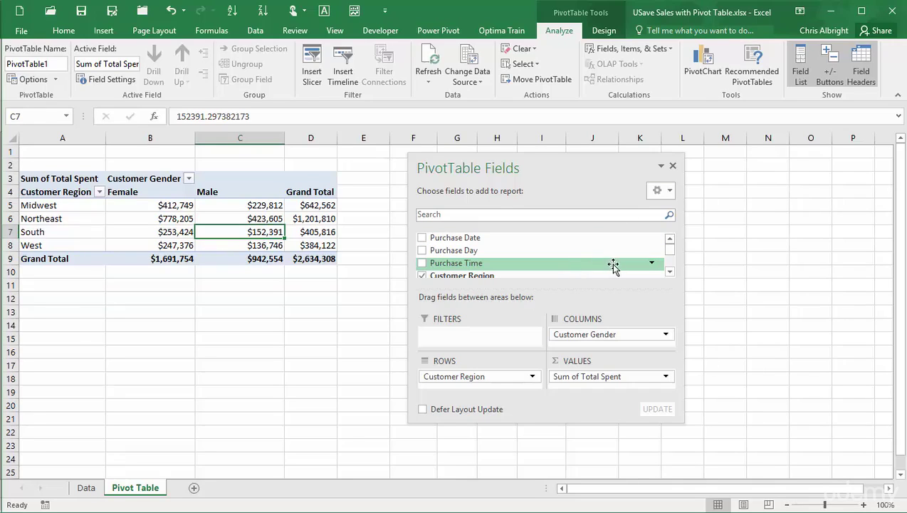
Filter Purchase Time to Afternoon only, add it to Rows, then remove it again
left_click(652, 265)
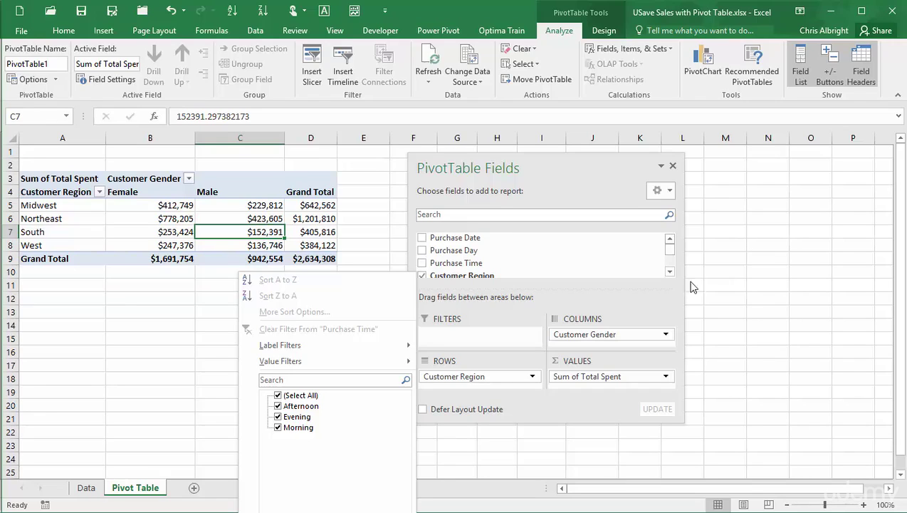
left_click(278, 396)
left_click(278, 406)
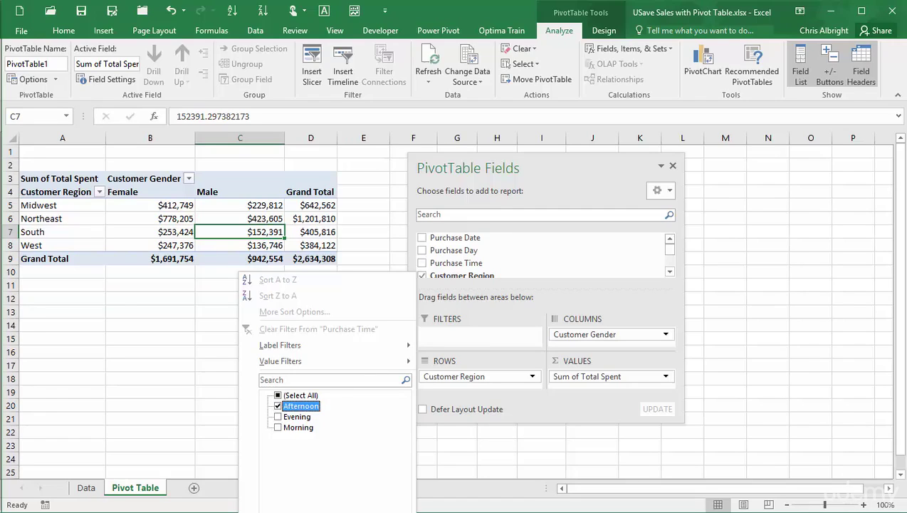
key("Return")
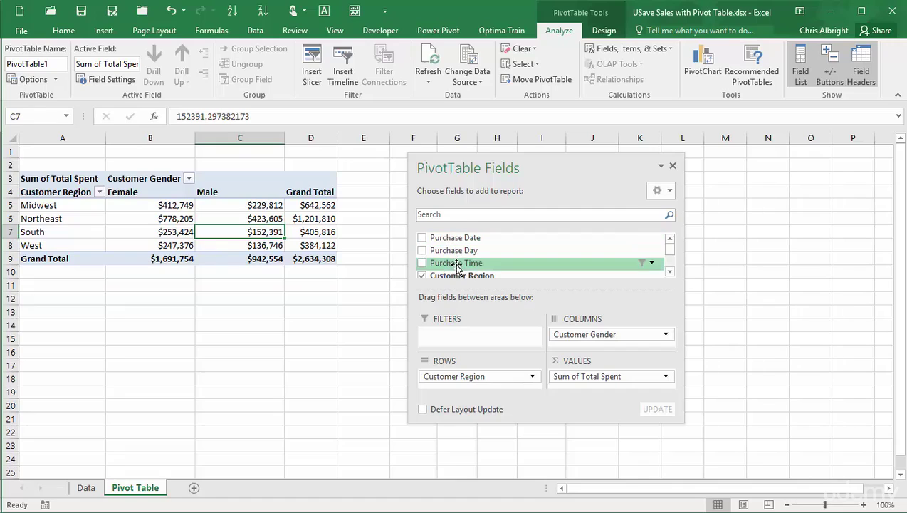
left_click_drag(459, 262, 449, 384)
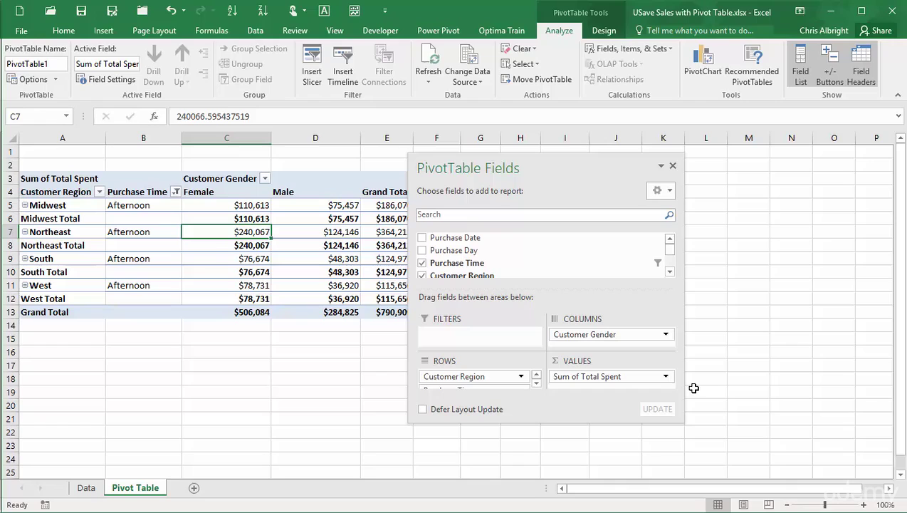
left_click(422, 263)
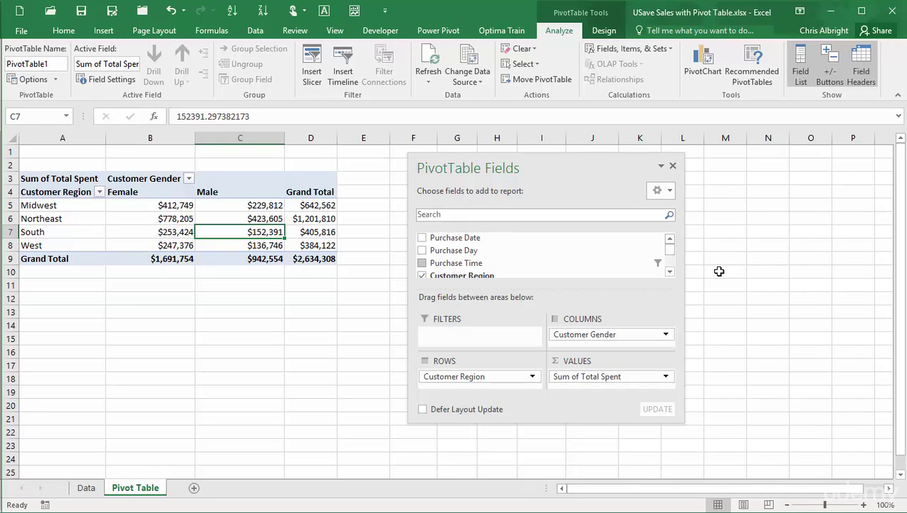
left_click(670, 191)
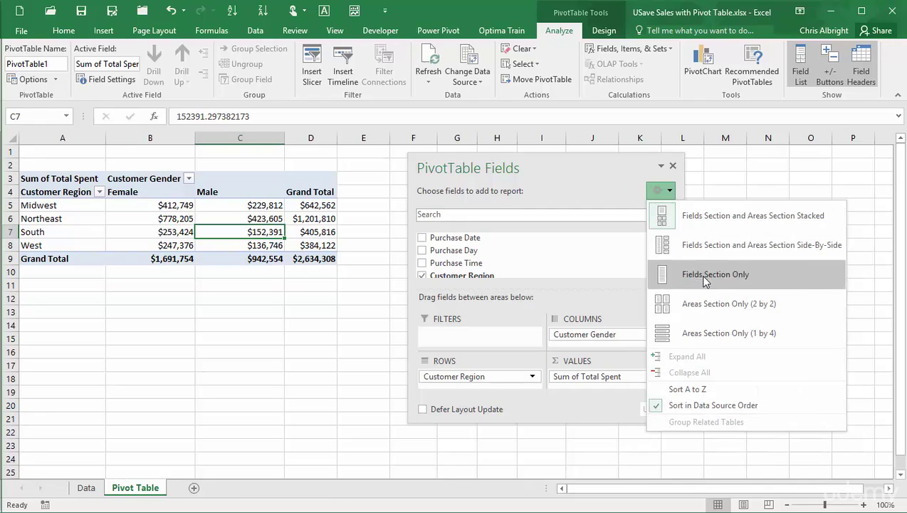
left_click(704, 300)
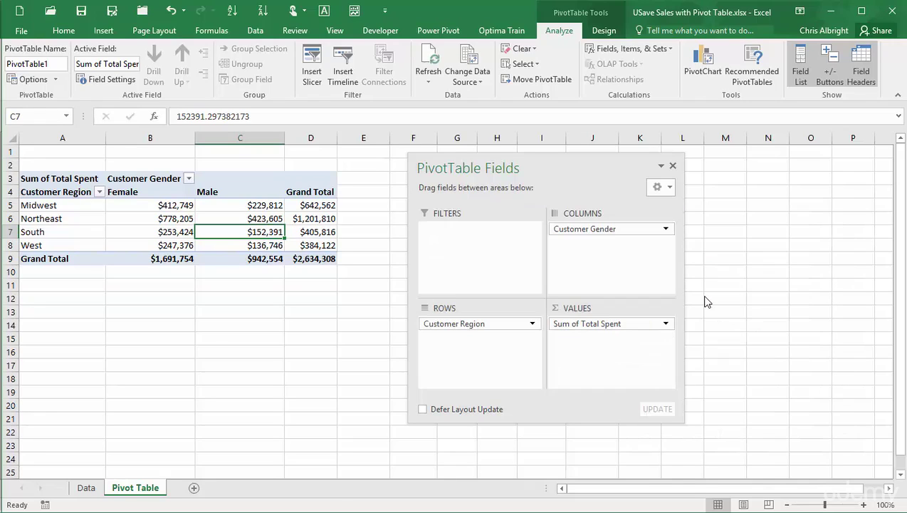
left_click(664, 230)
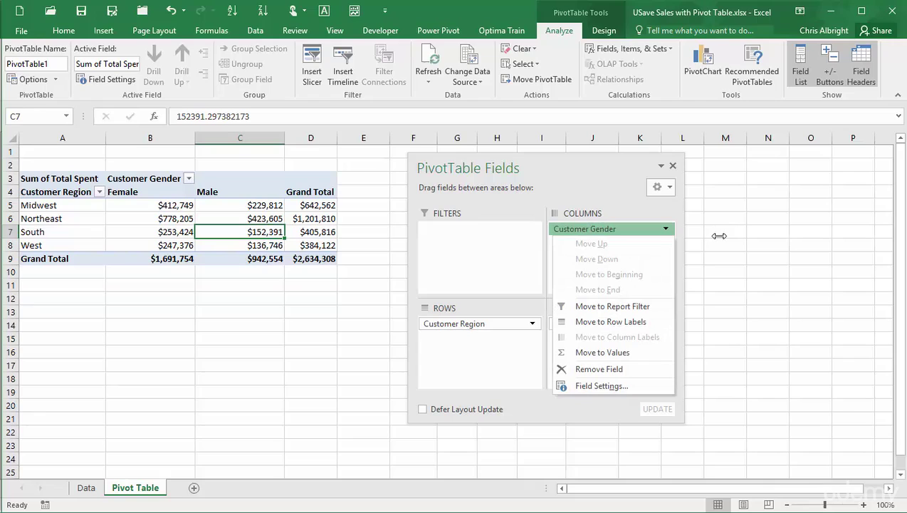
left_click(574, 164)
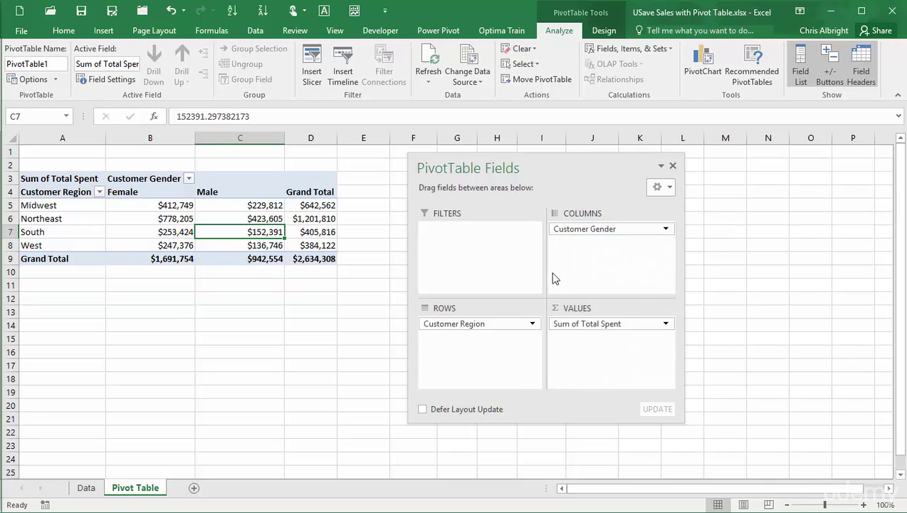
left_click(532, 324)
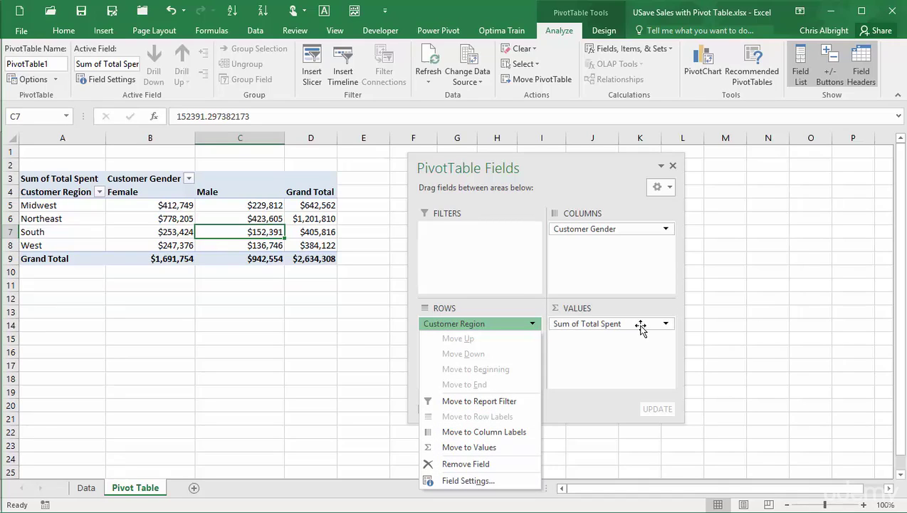
left_click(666, 325)
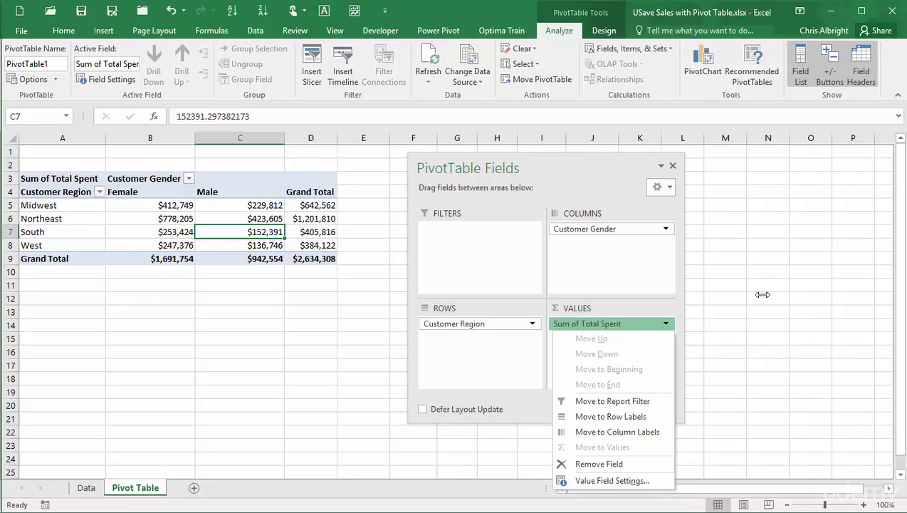
left_click(586, 277)
left_click(667, 188)
left_click(691, 217)
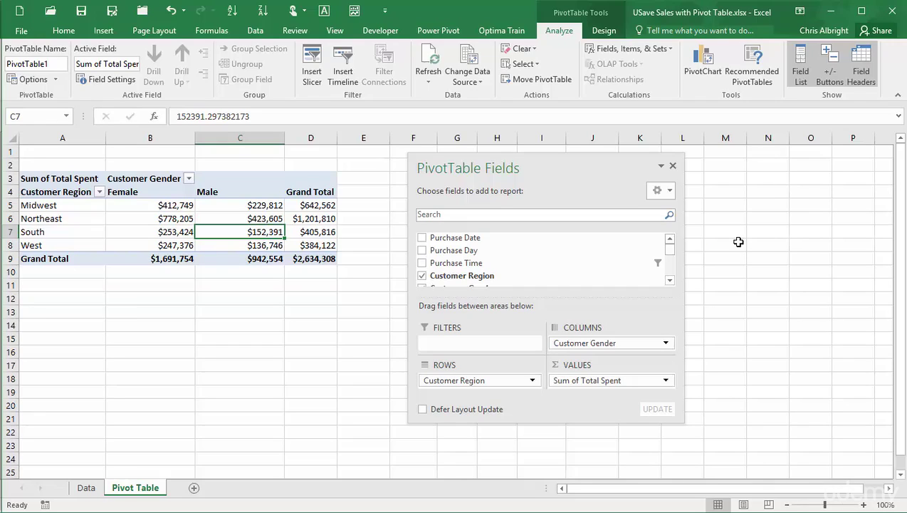
left_click(454, 213)
type("Tota")
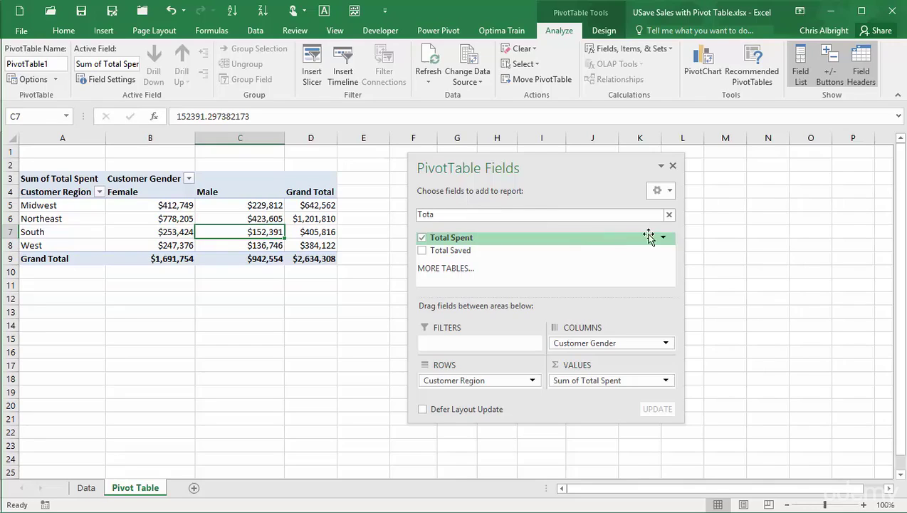
left_click(670, 216)
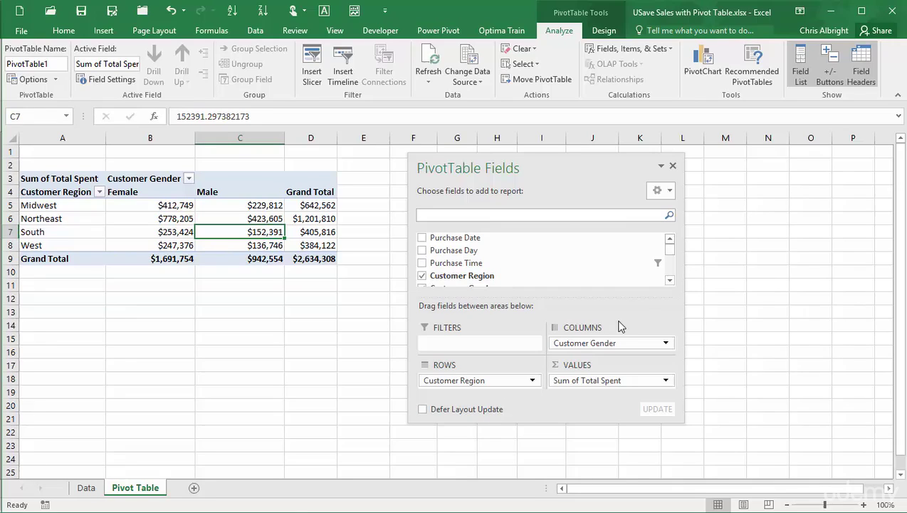
left_click_drag(671, 249, 673, 283)
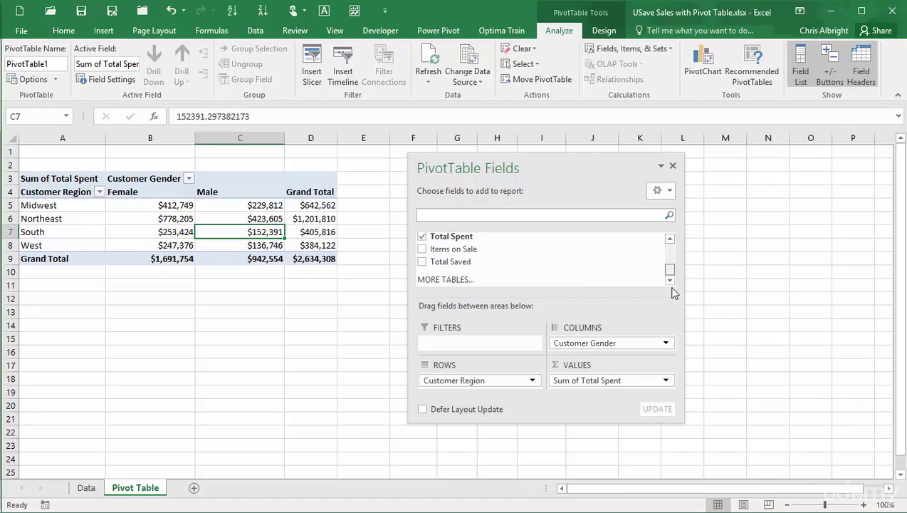